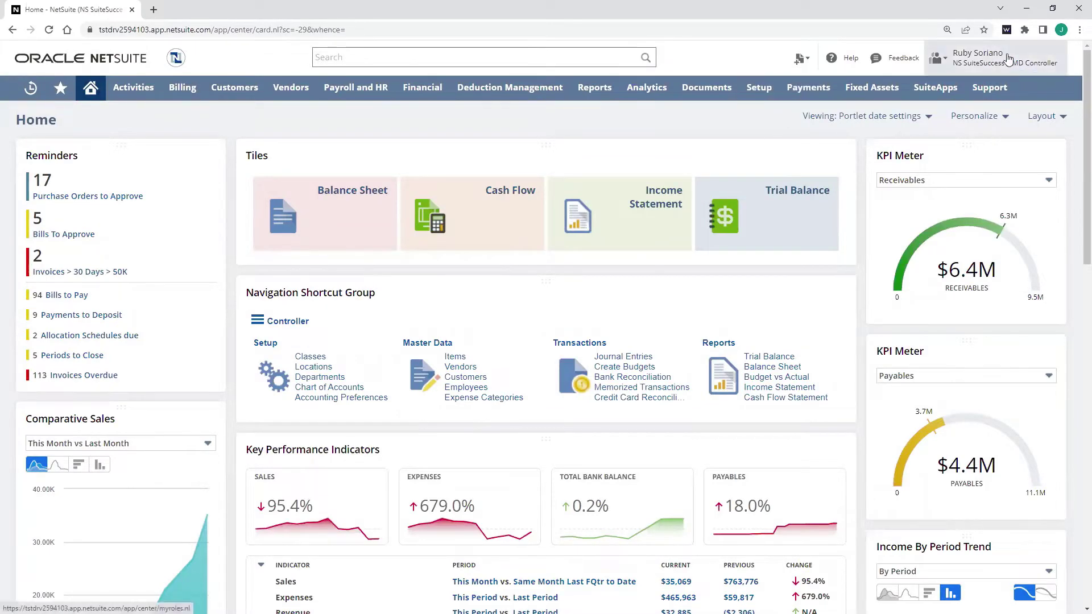
- Open the Cash 360 Dashboard from the Financial menu and switch to its new tab
mouse_move(1007, 60)
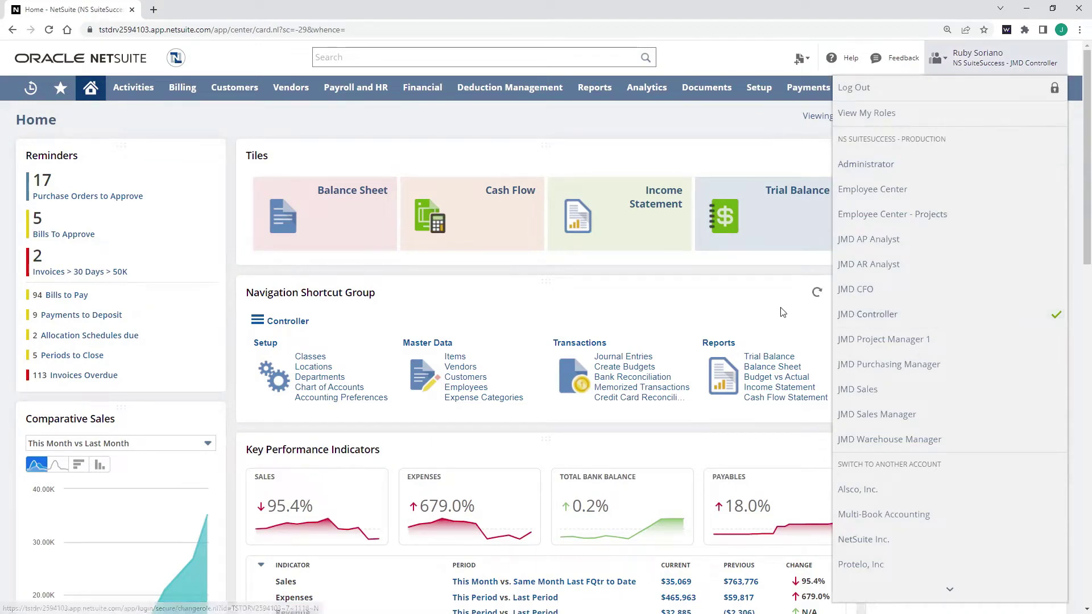
mouse_move(422, 87)
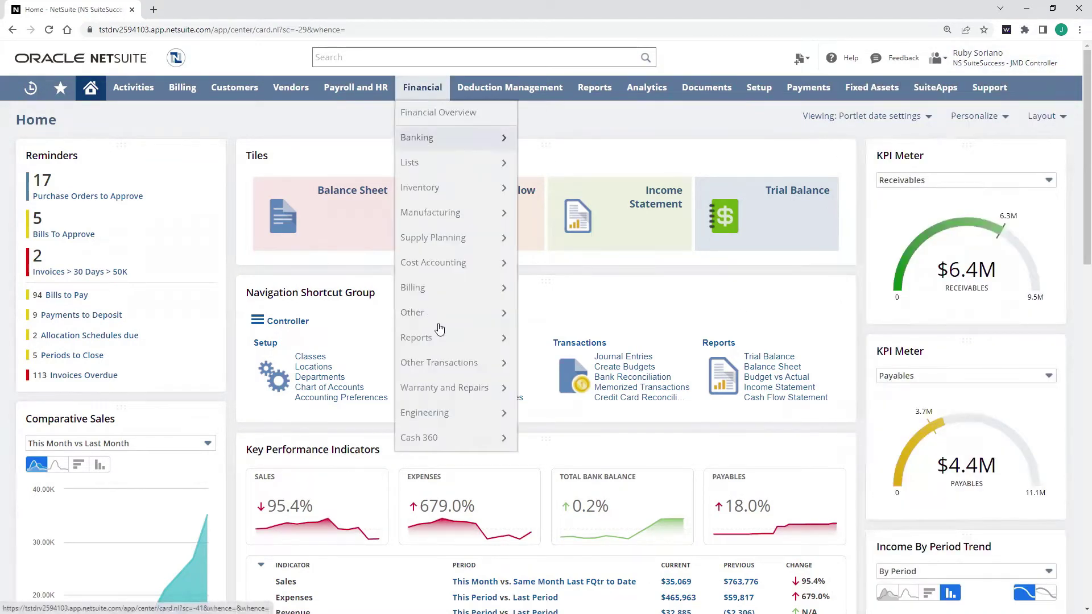
mouse_move(467, 438)
left_click(532, 462)
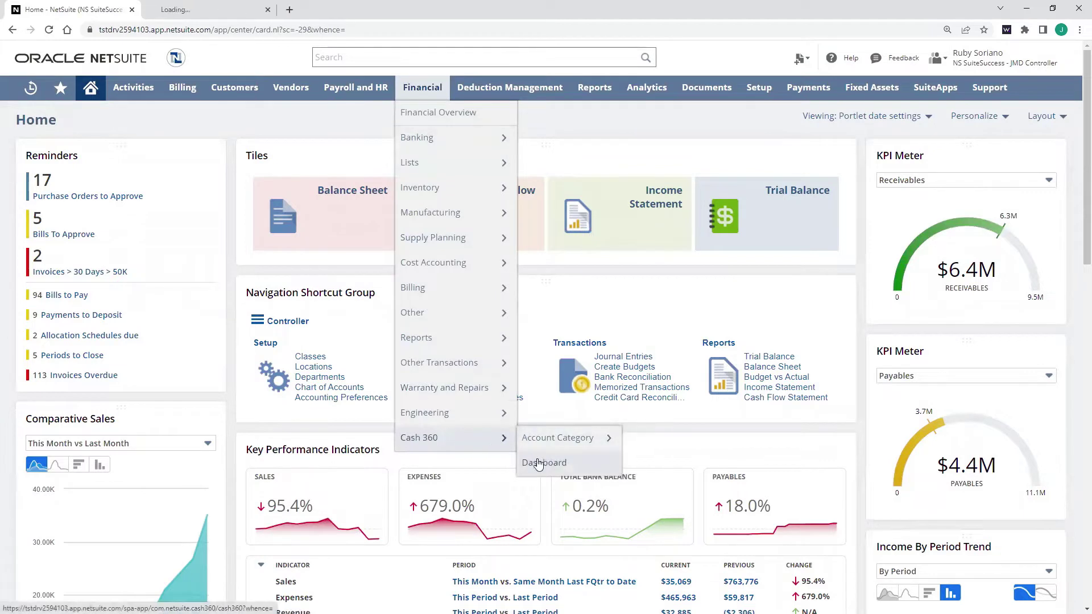
left_click(245, 16)
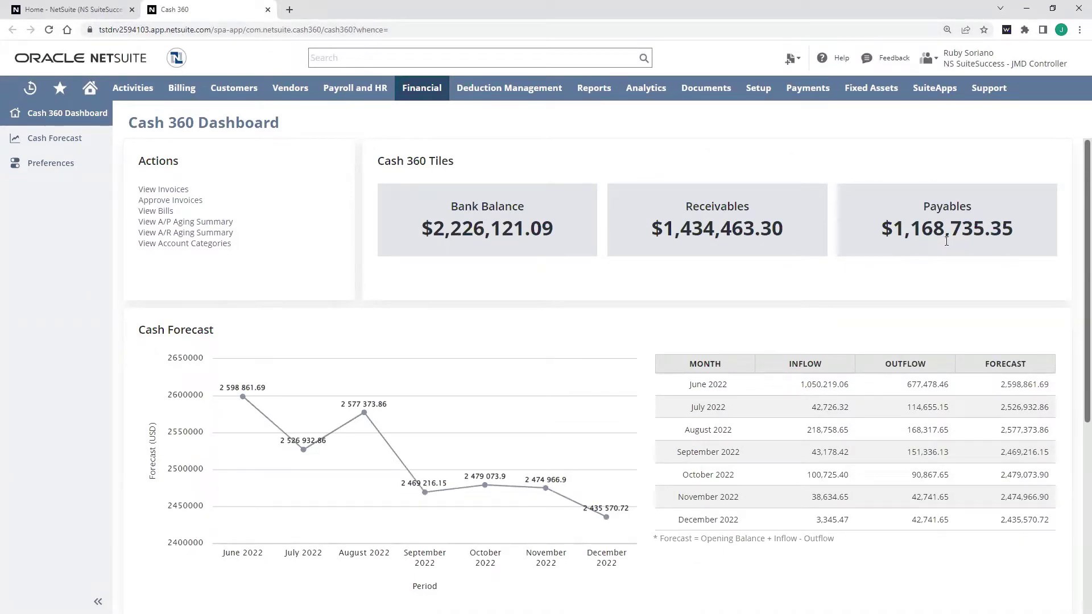
- Scroll through the bank, receivables, payables, cash forecast and aging summary tiles
scroll(951, 240, "down", 1)
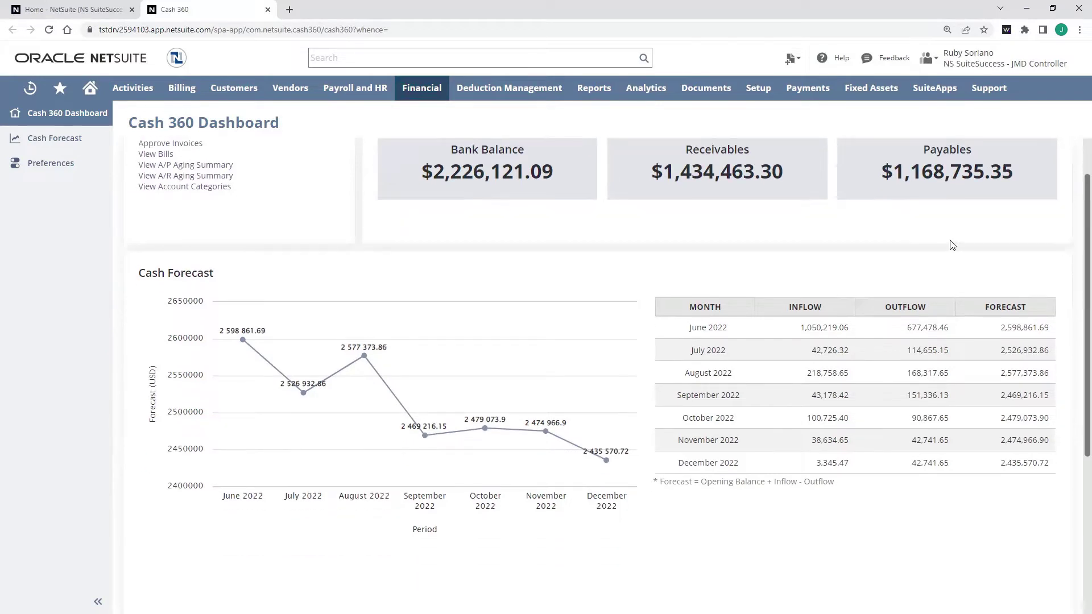
left_click_drag(758, 296, 892, 416)
mouse_move(754, 291)
left_mouse_down()
mouse_move(897, 431)
mouse_move(963, 476)
left_mouse_up()
left_click_drag(1014, 294, 1014, 235)
scroll(1045, 284, "down", 5)
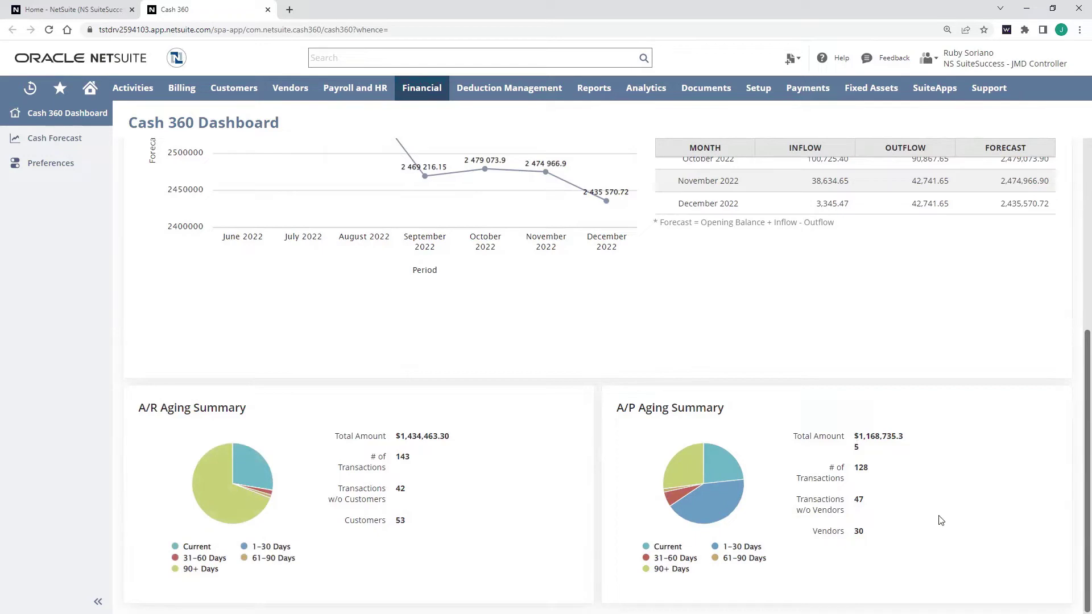
scroll(427, 494, "up", 5)
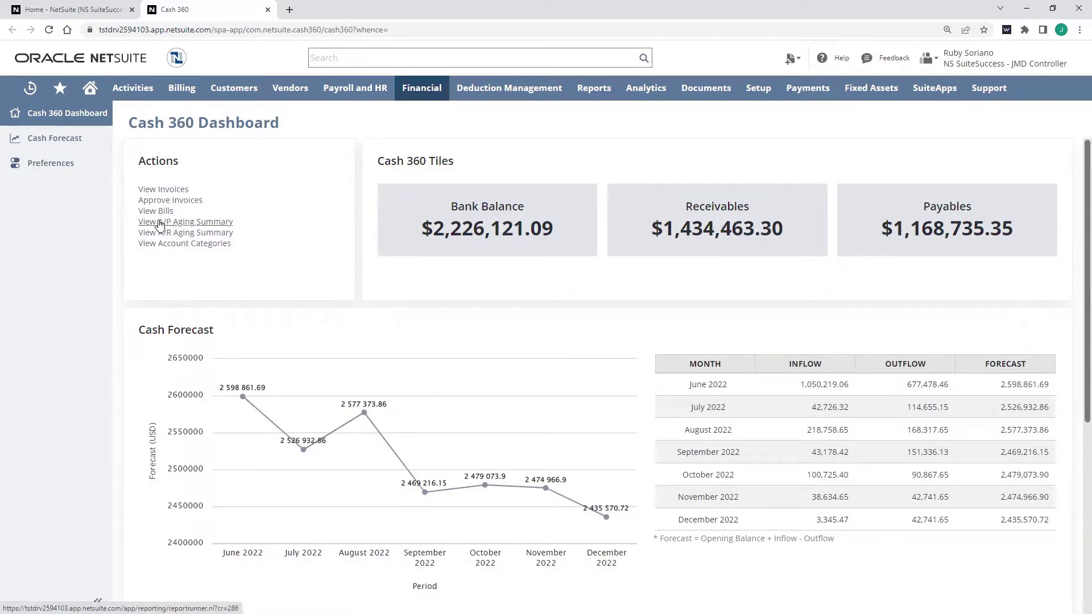
left_click(163, 235)
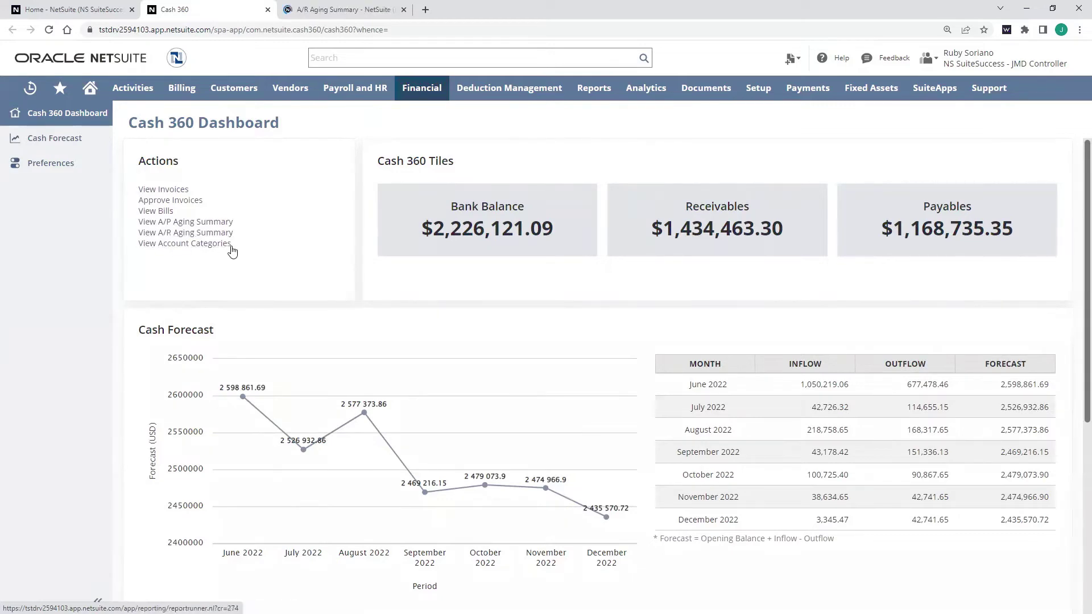
left_click(345, 10)
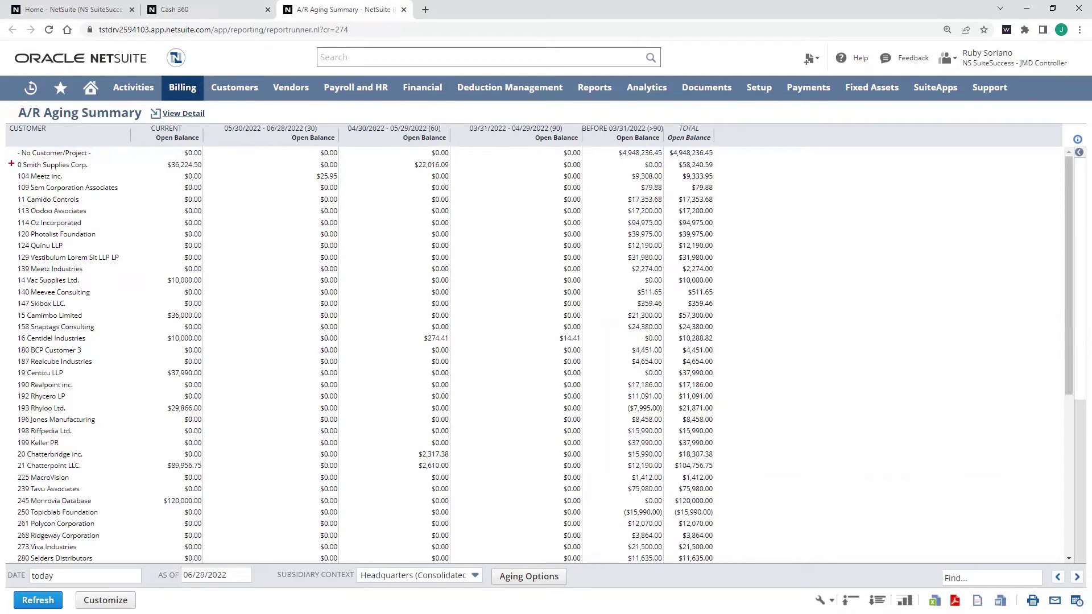
mouse_move(11, 163)
left_mouse_down()
mouse_move(14, 206)
mouse_move(87, 332)
mouse_move(130, 311)
left_mouse_up()
left_click_drag(226, 115, 579, 114)
left_click(547, 578)
double_click(503, 547)
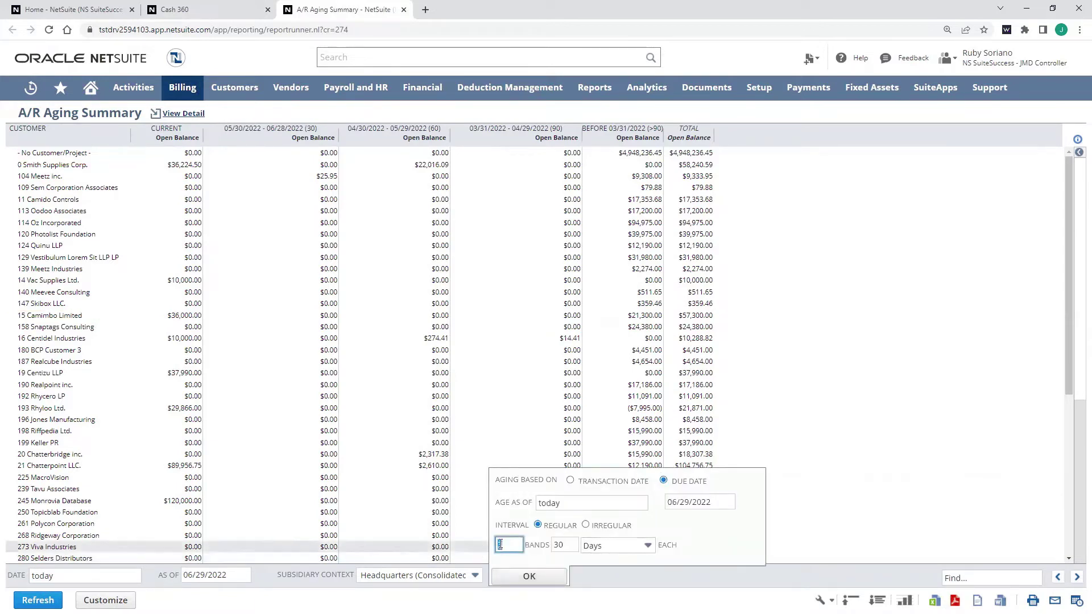
type("4")
left_click(528, 577)
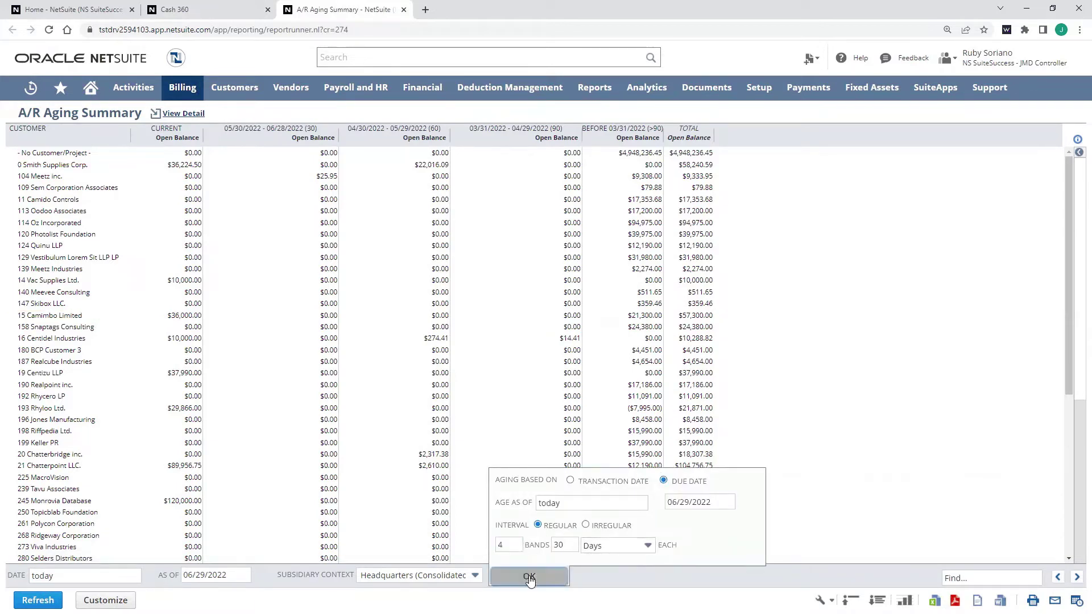
left_click(60, 597)
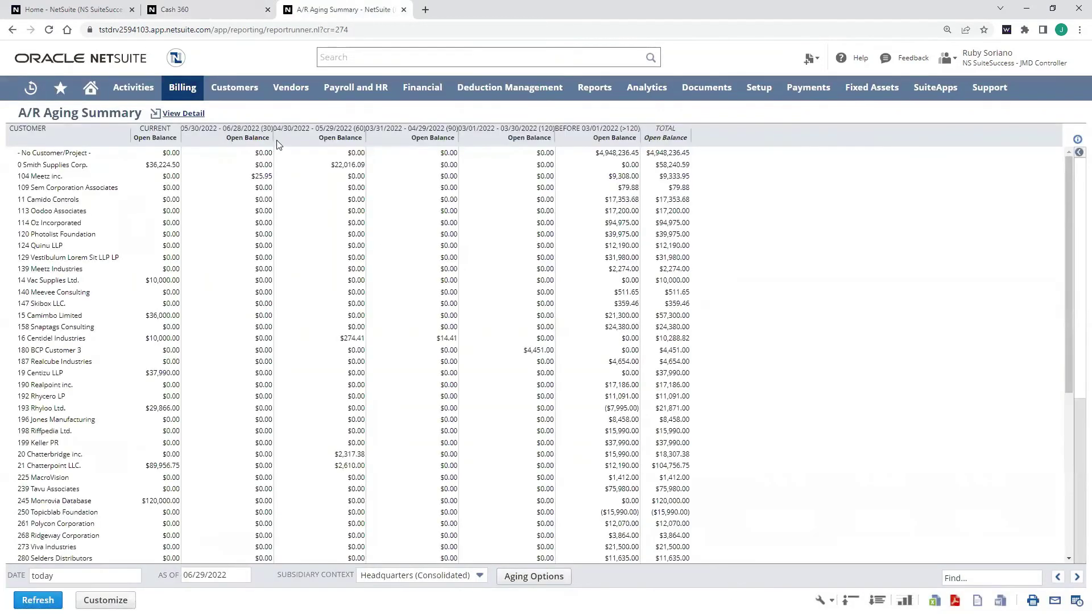
left_click_drag(274, 139, 298, 139)
left_click_drag(394, 141, 415, 142)
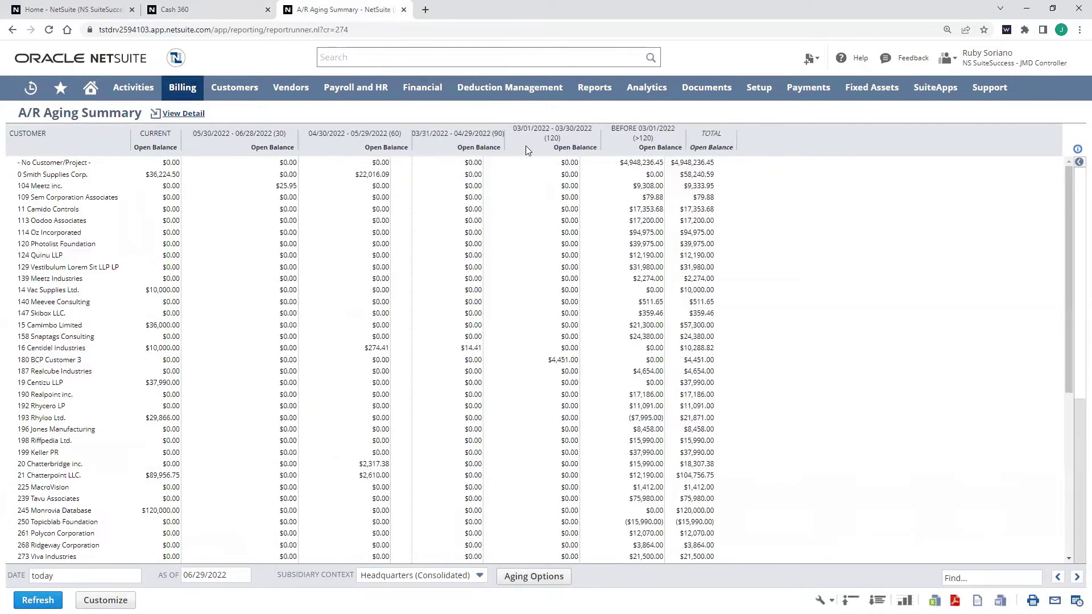
left_click_drag(509, 145, 527, 142)
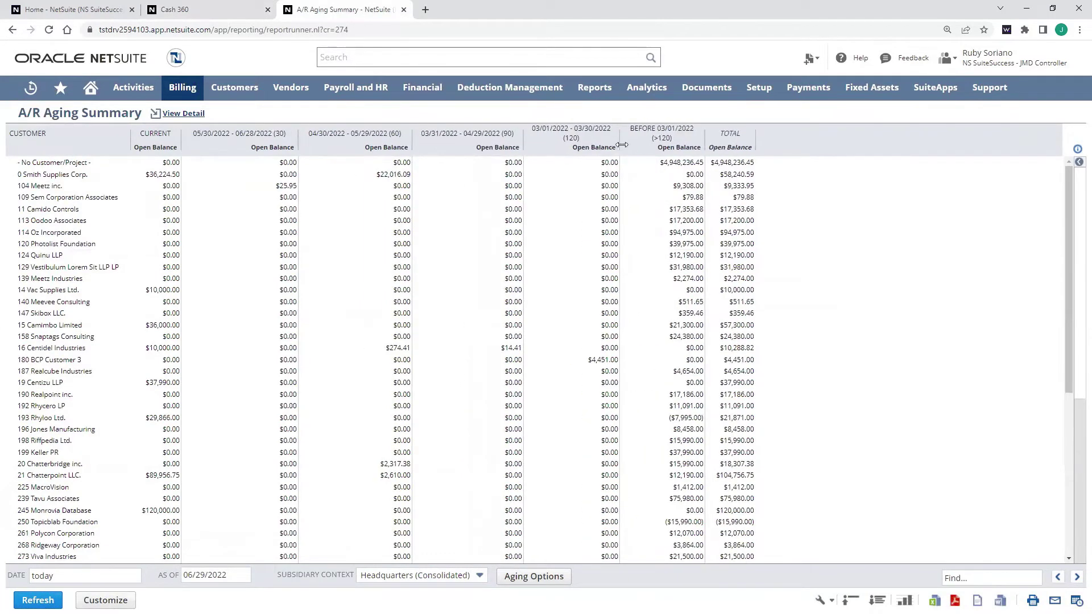
left_click_drag(623, 142, 654, 142)
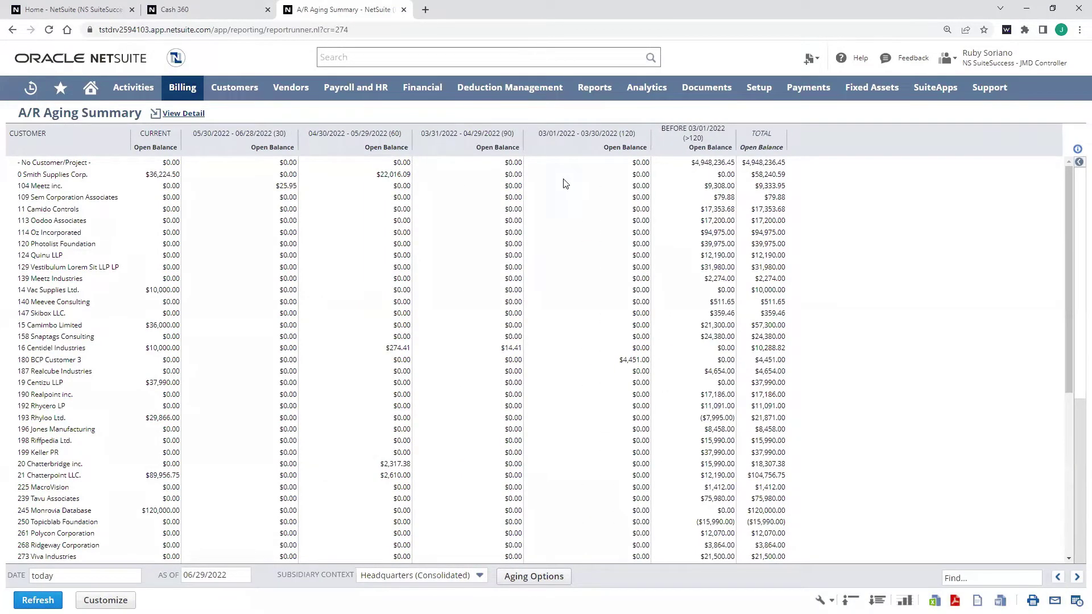
left_click(404, 10)
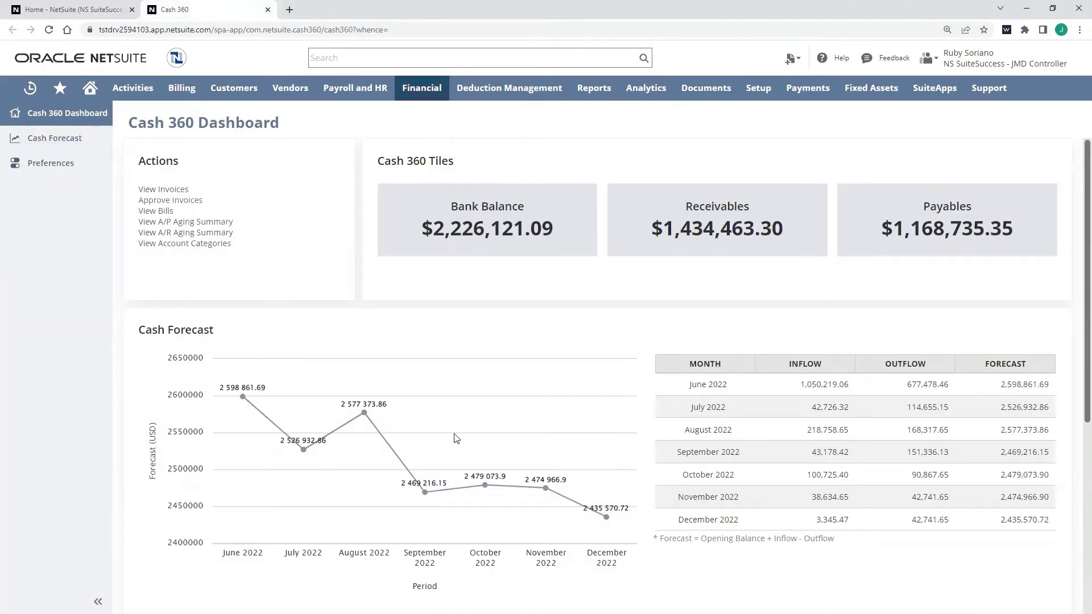
scroll(591, 398, "down", 2)
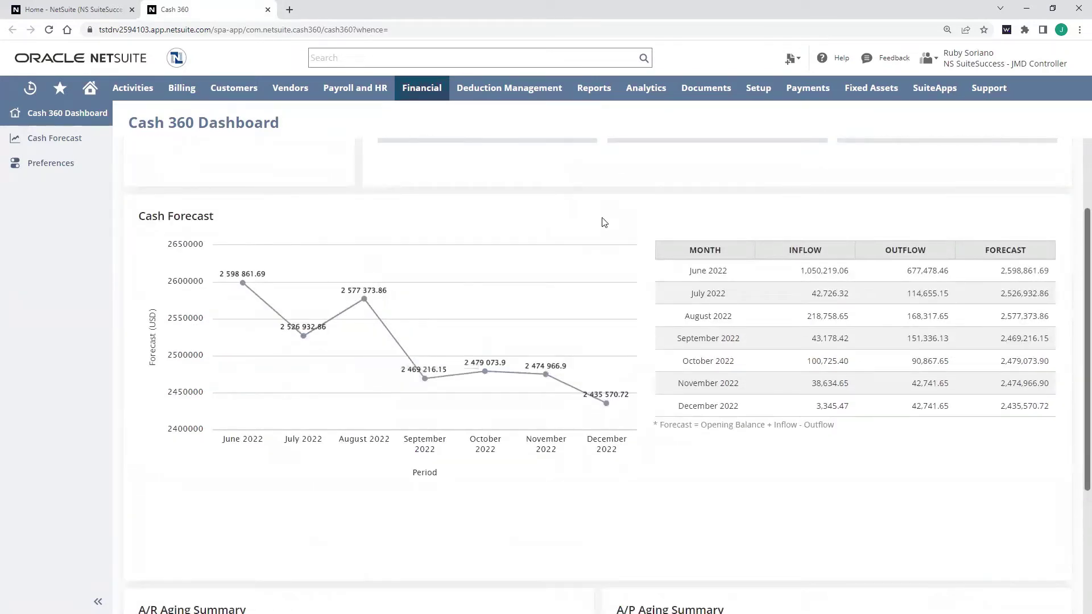
scroll(546, 215, "up", 2)
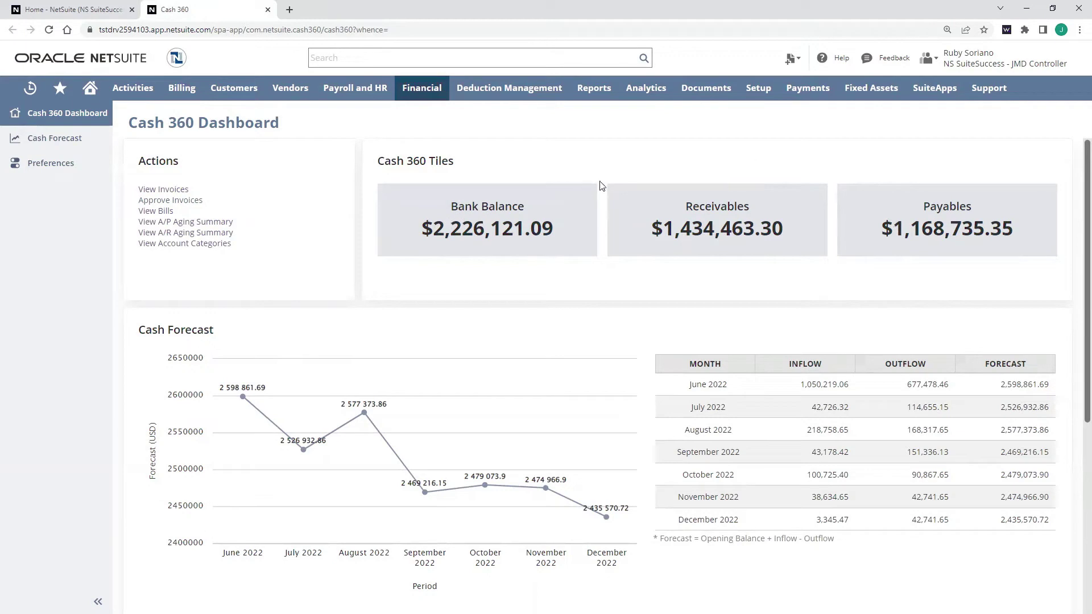
left_click(44, 171)
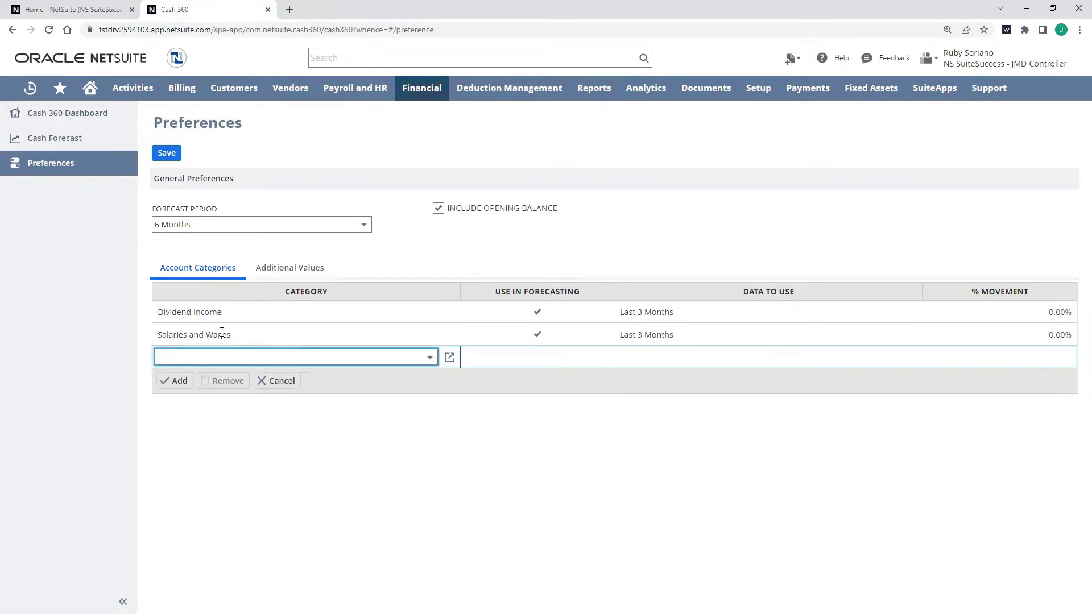
- Open the Dividend Income and Salaries and Wages account category records in separate tabs
left_click(253, 312)
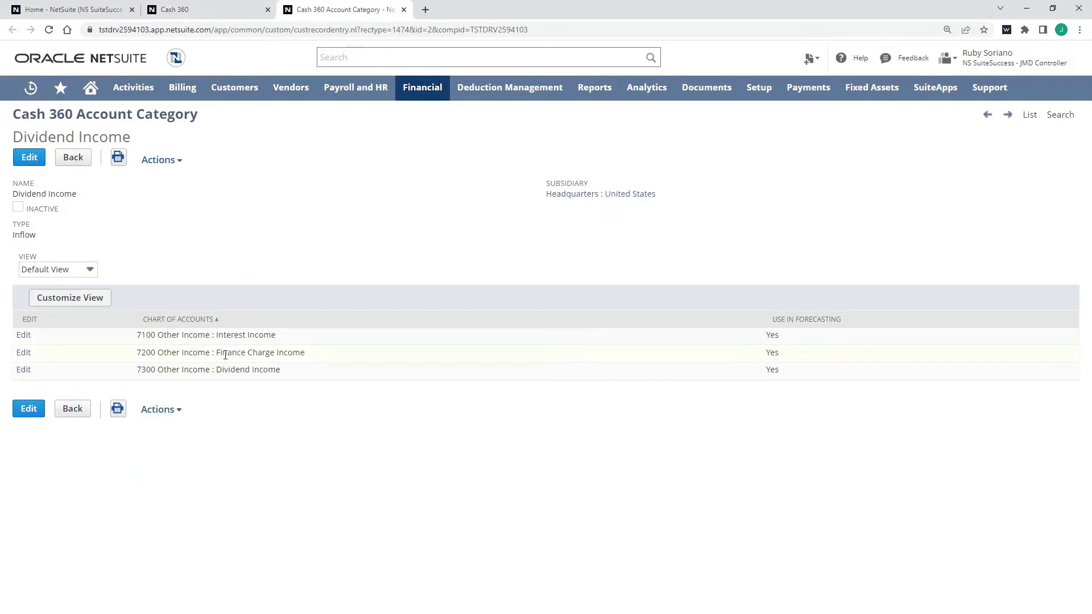
left_click(197, 10)
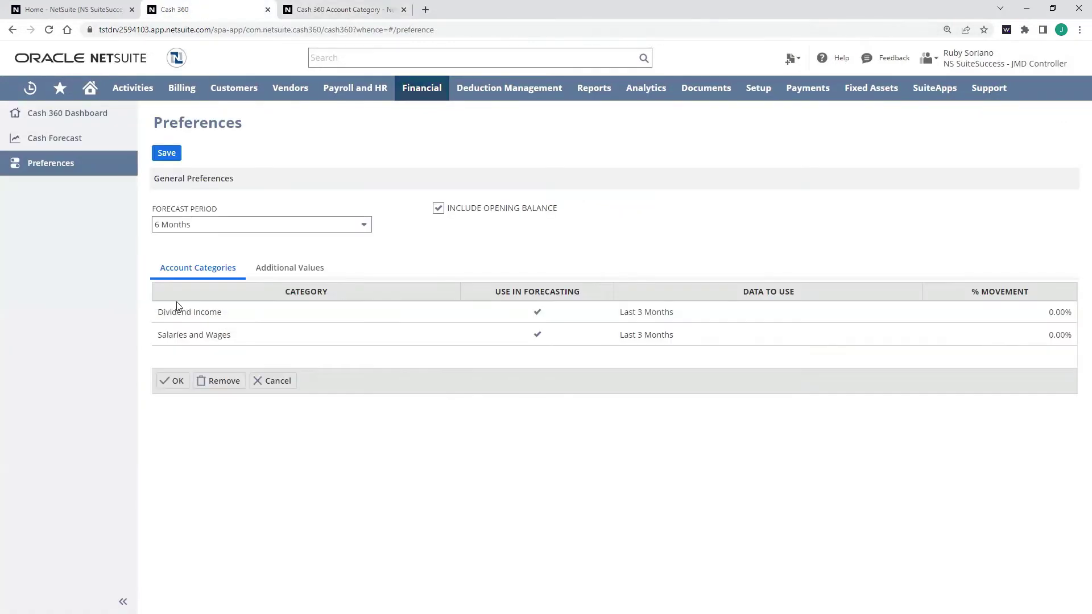
left_click(247, 333)
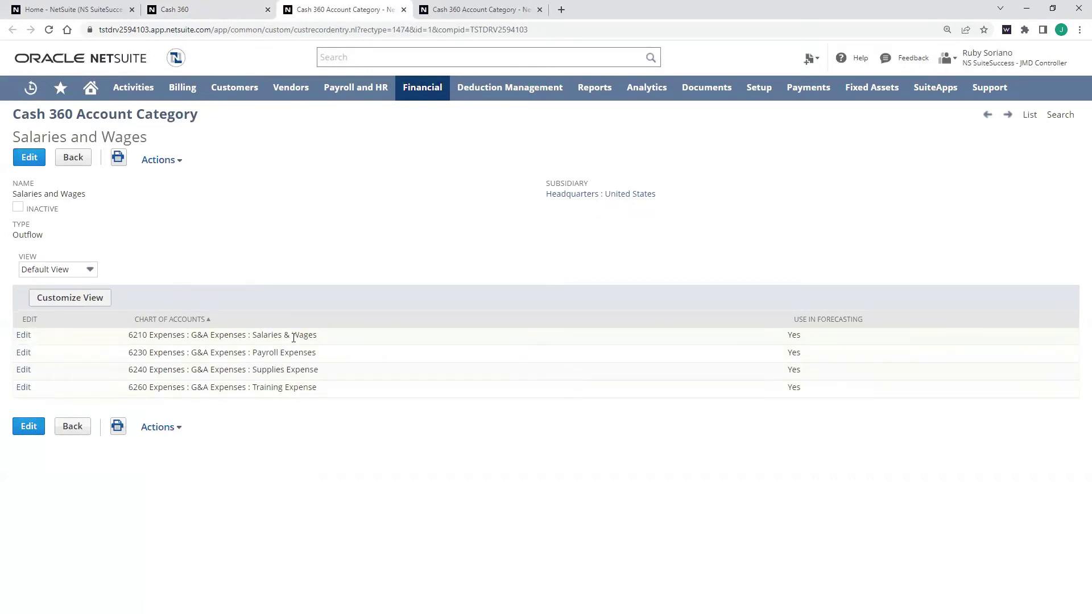
left_click(212, 11)
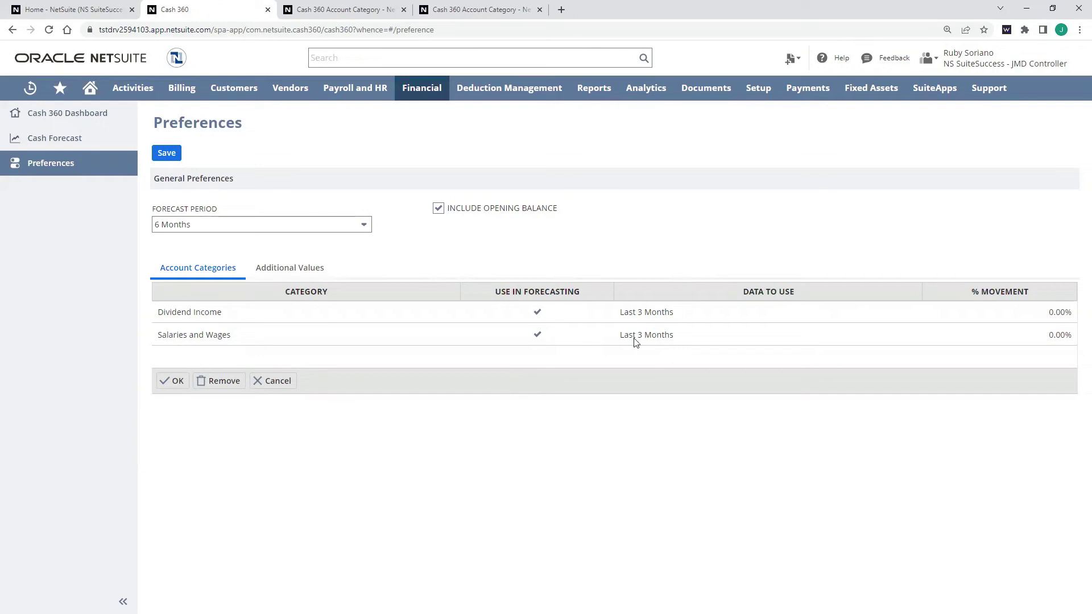
- Keep the Funding_01_Aug additional value as a 50,000 Inflow, then bring up Cash Forecast
left_click(301, 270)
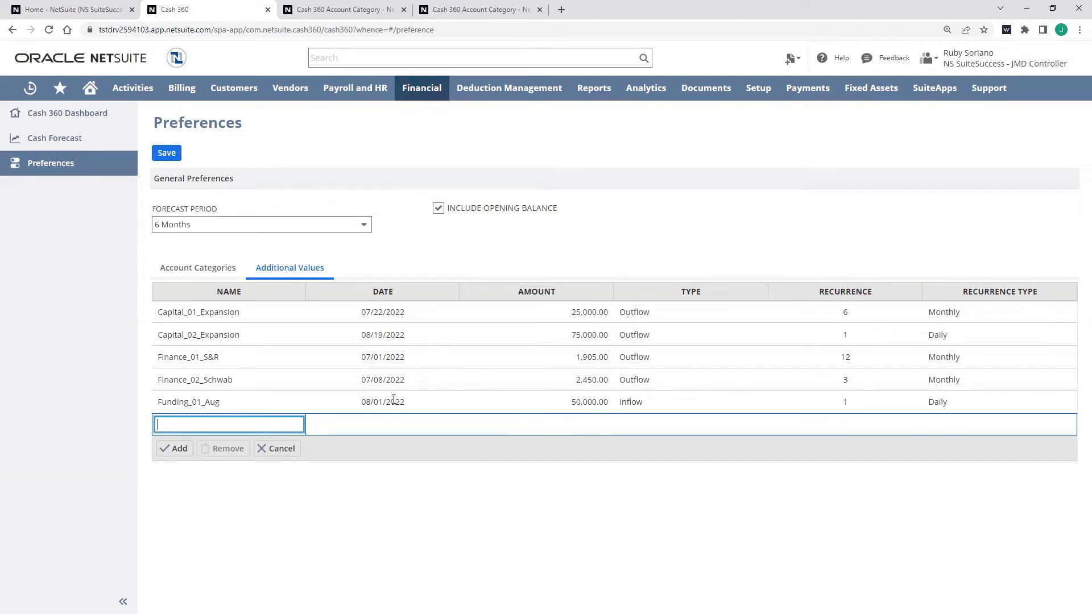
left_click(678, 406)
left_click(678, 407)
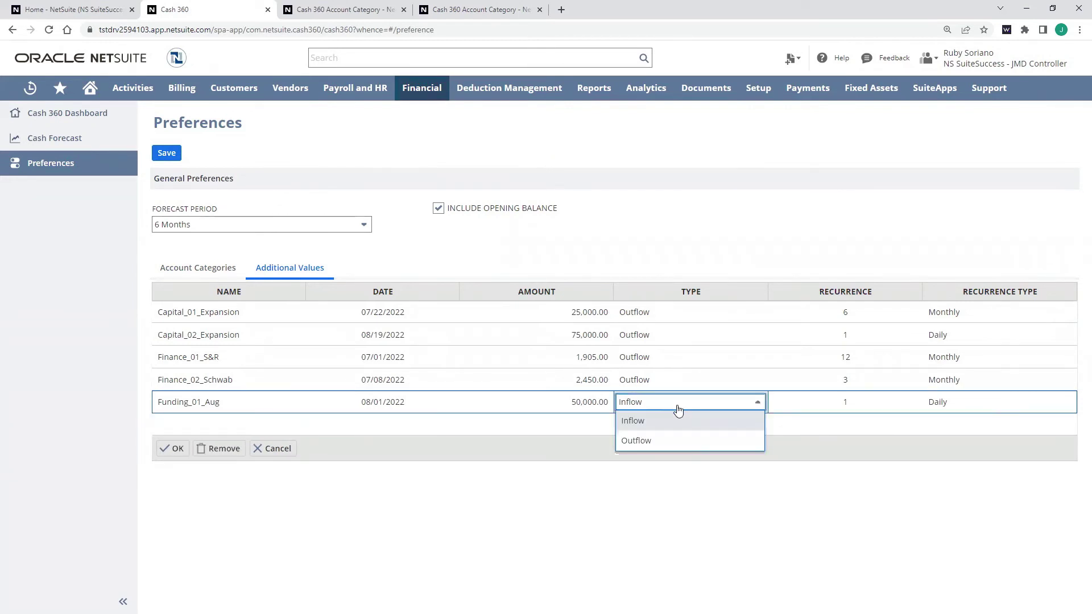
left_click(851, 498)
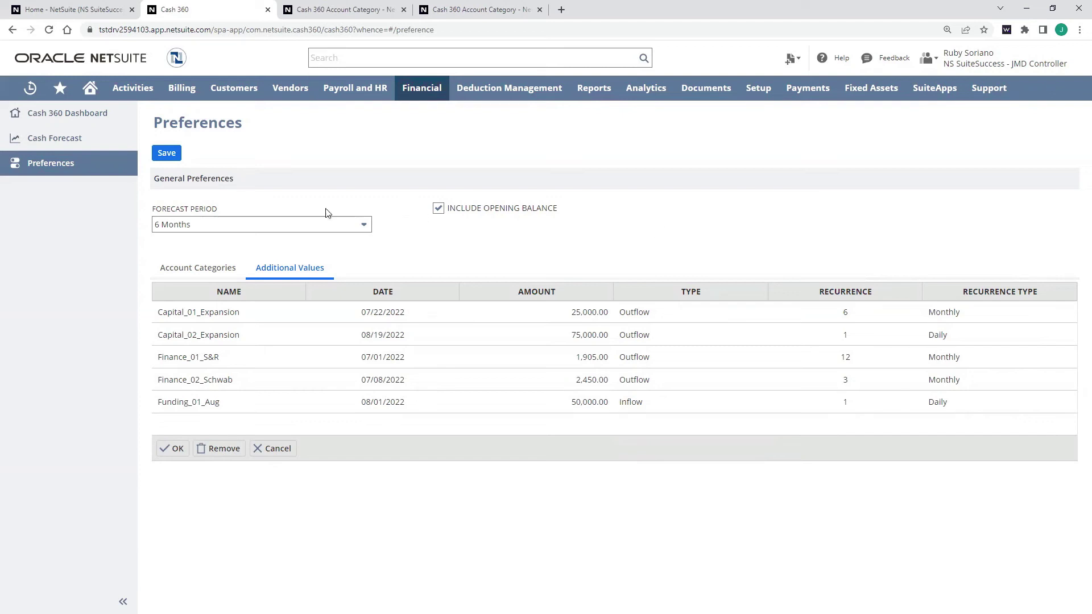
left_click(65, 143)
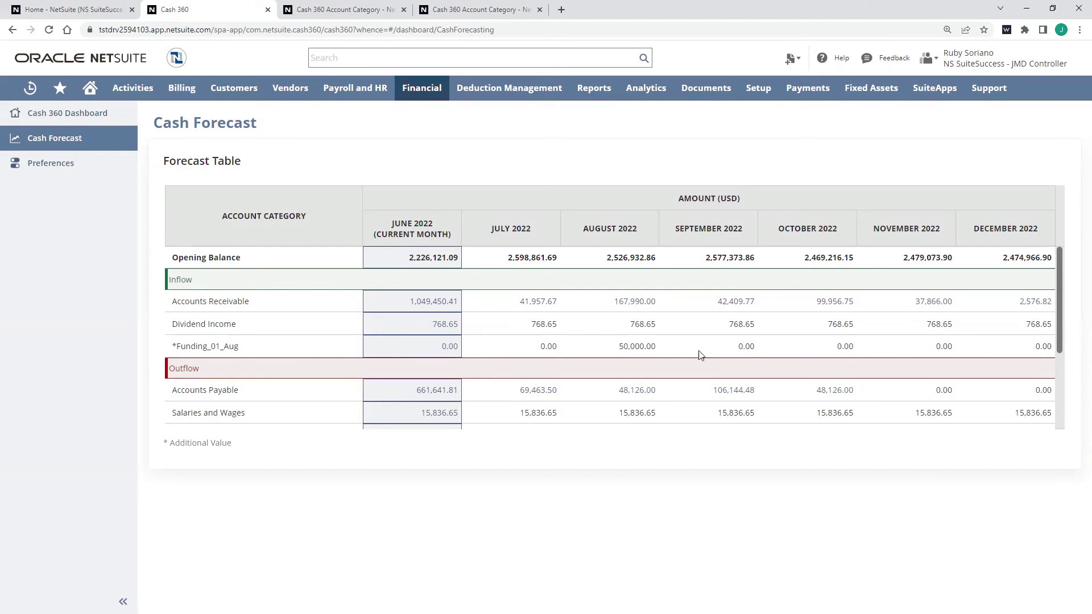
- Scroll the June–December 2022 forecast to Net and Closing Balance, then return to the dashboard
scroll(676, 334, "down", 1)
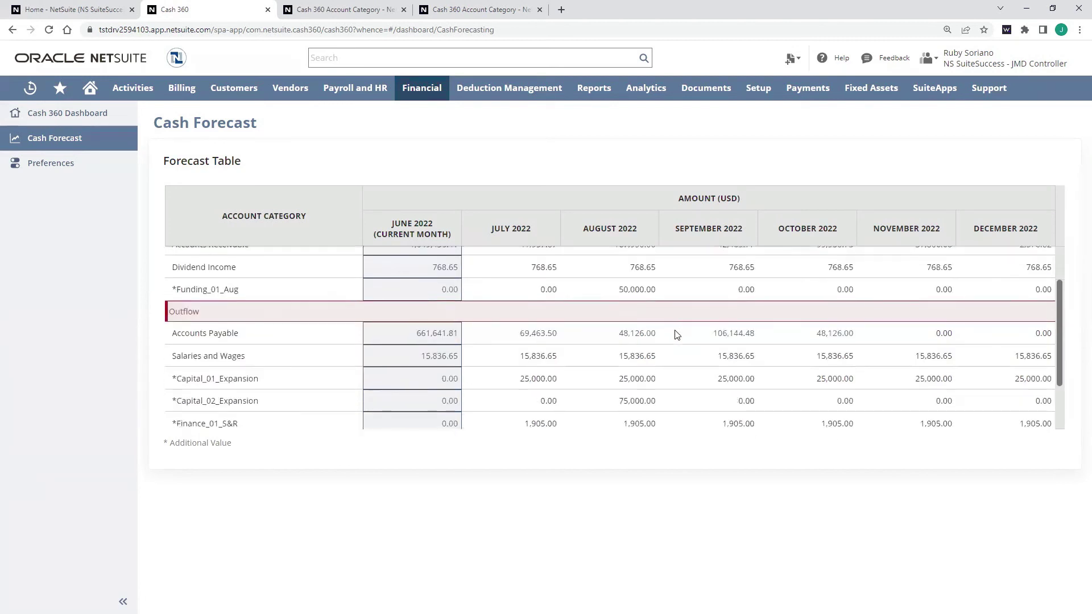
scroll(677, 335, "down", 1)
scroll(194, 302, "up", 1)
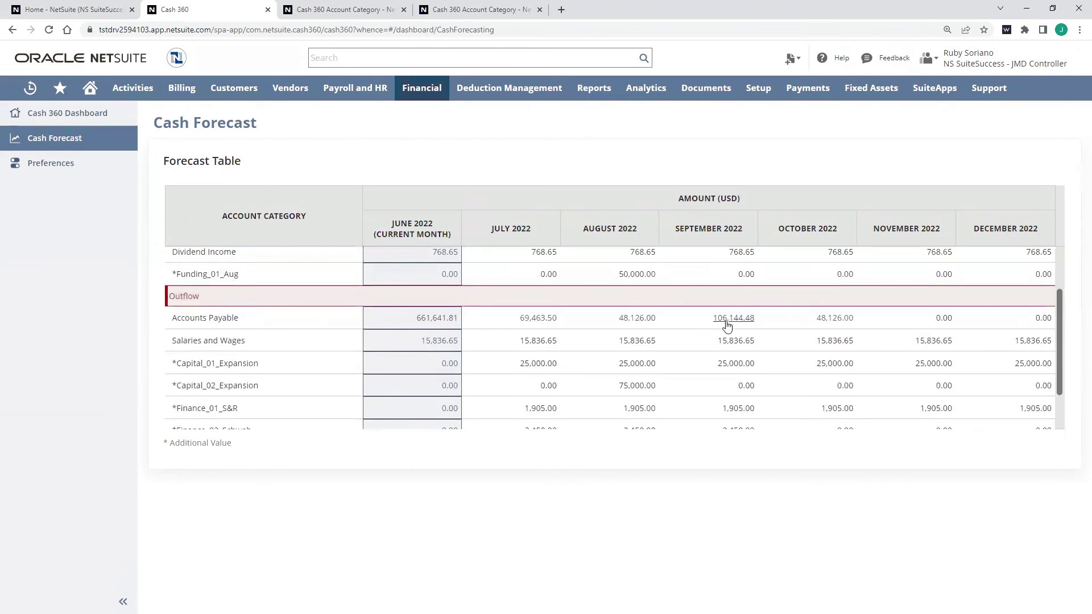
scroll(210, 290, "down", 1)
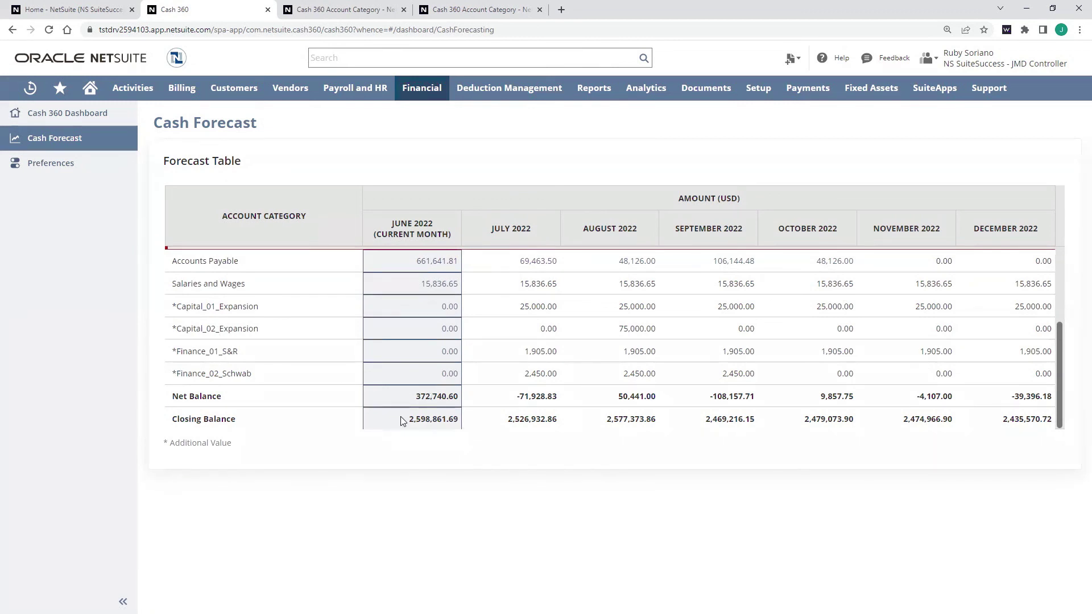
left_click(67, 116)
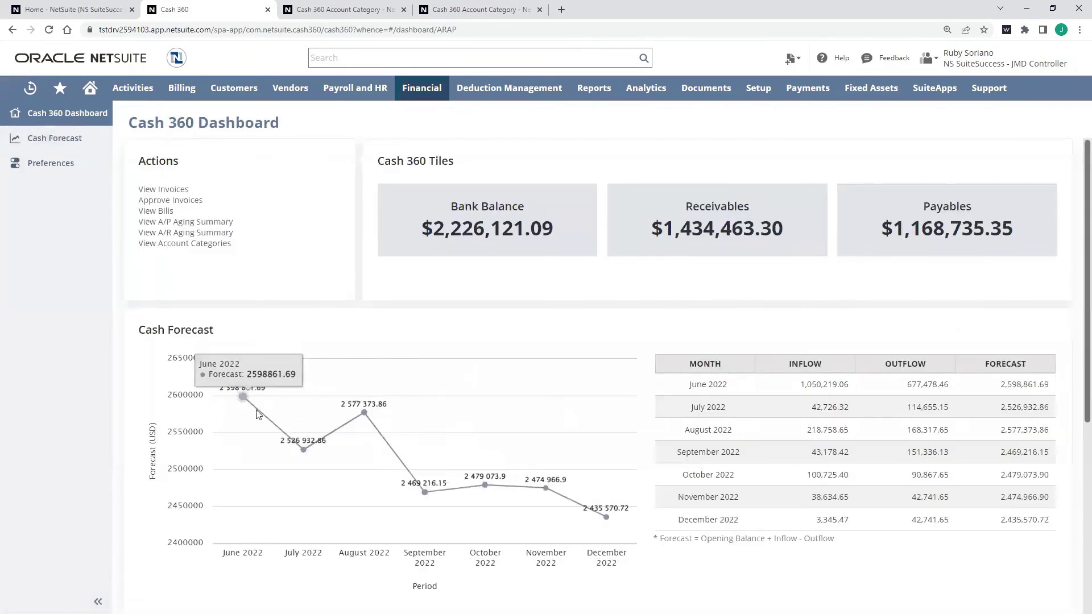